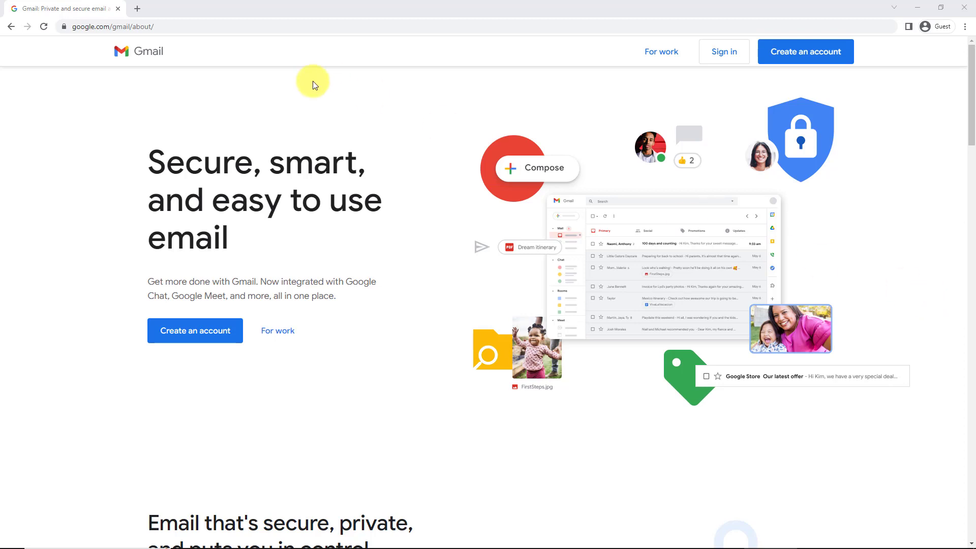
Step: Load gmail.com and submit a new Google Account's name, username and password
click(167, 24)
text(g)
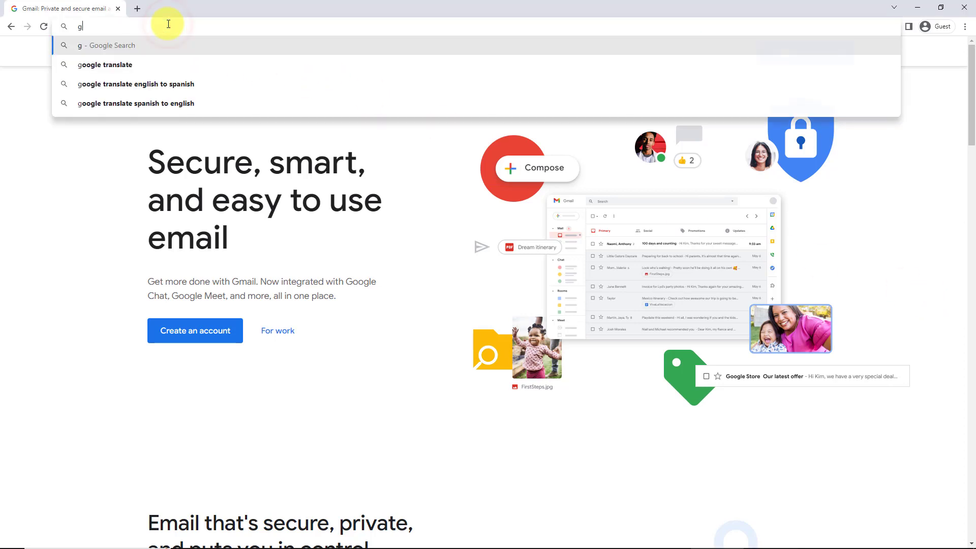
text(mail.com)
key(Return)
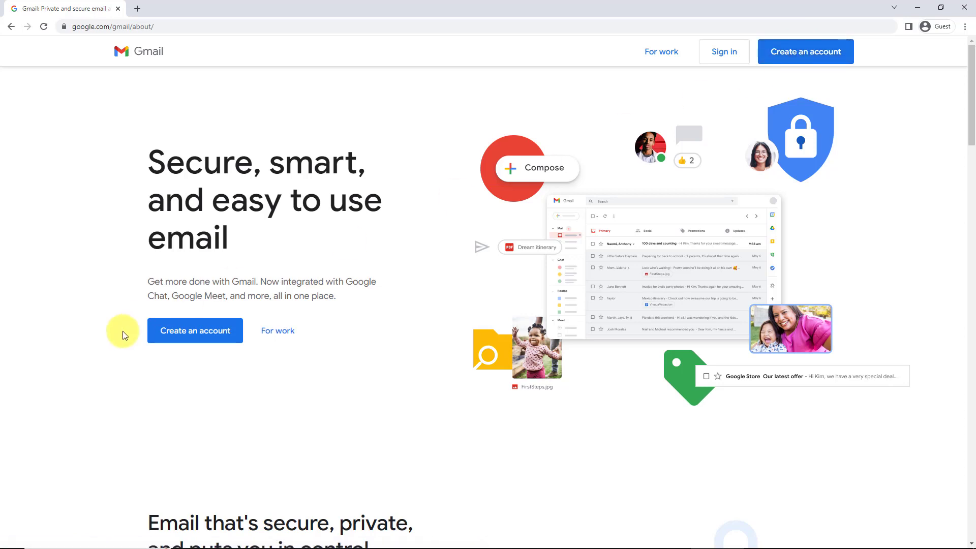
click(209, 328)
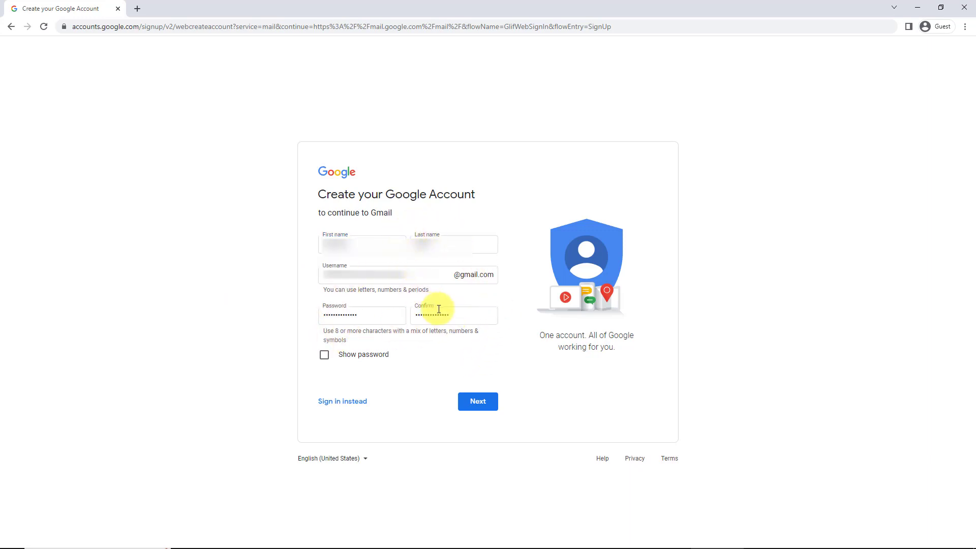
click(484, 401)
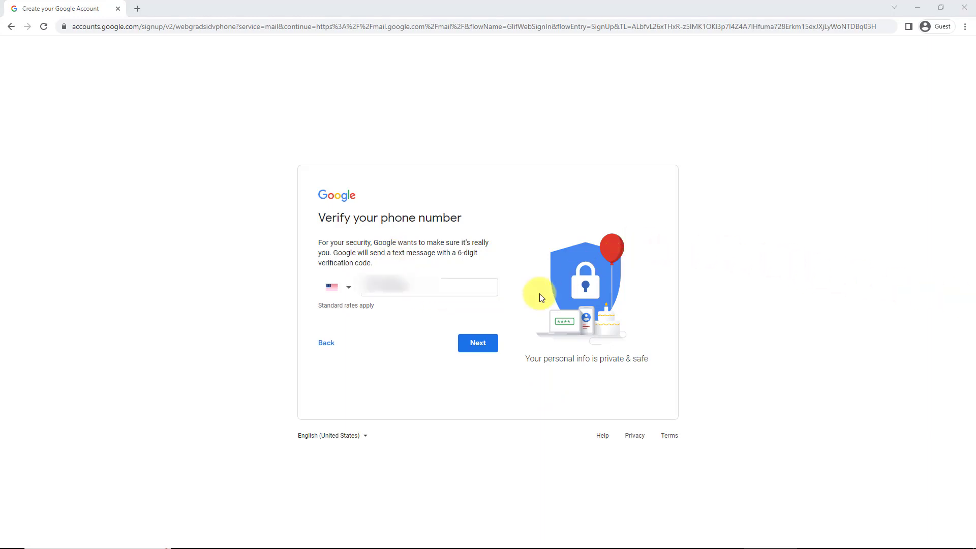
Step: Send the phone number for a code, then verify it with the 6-digit texted code
click(489, 343)
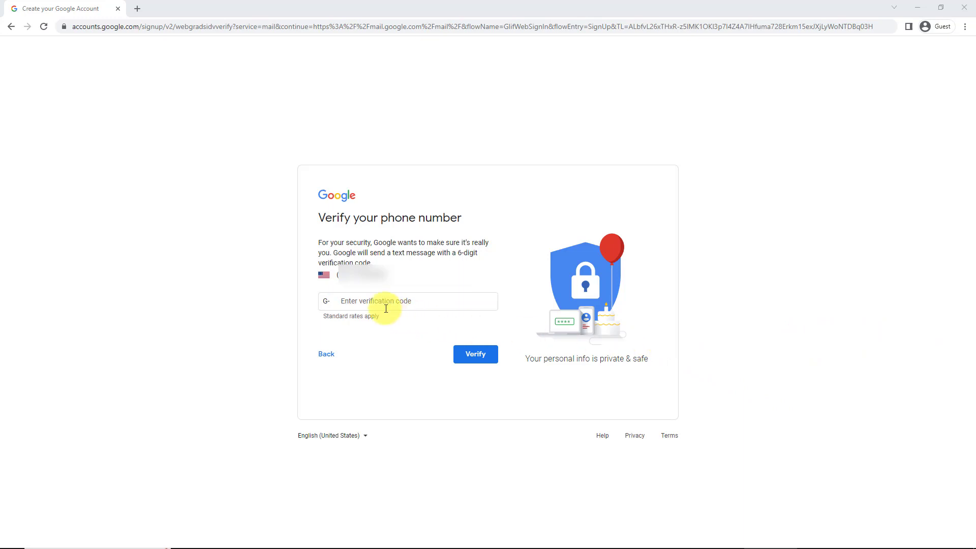
click(353, 299)
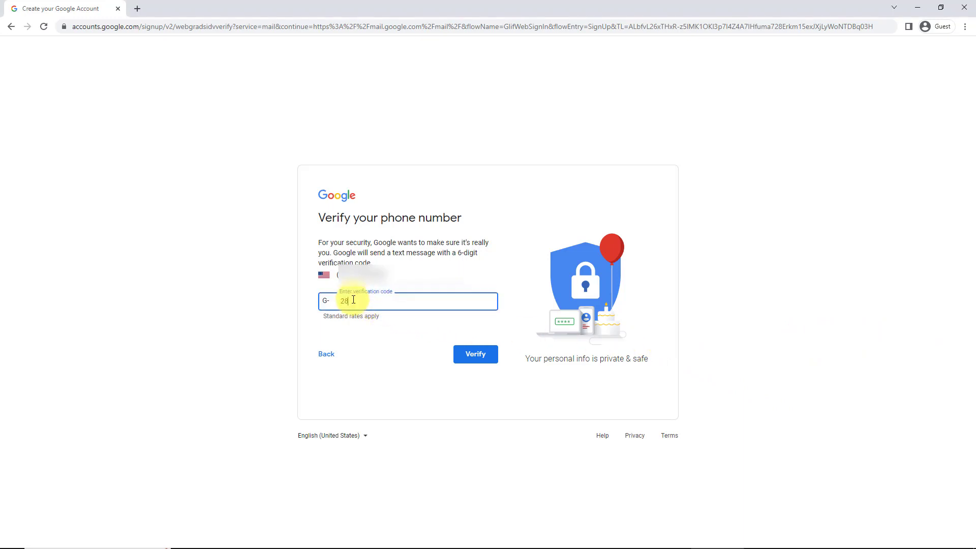
click(475, 354)
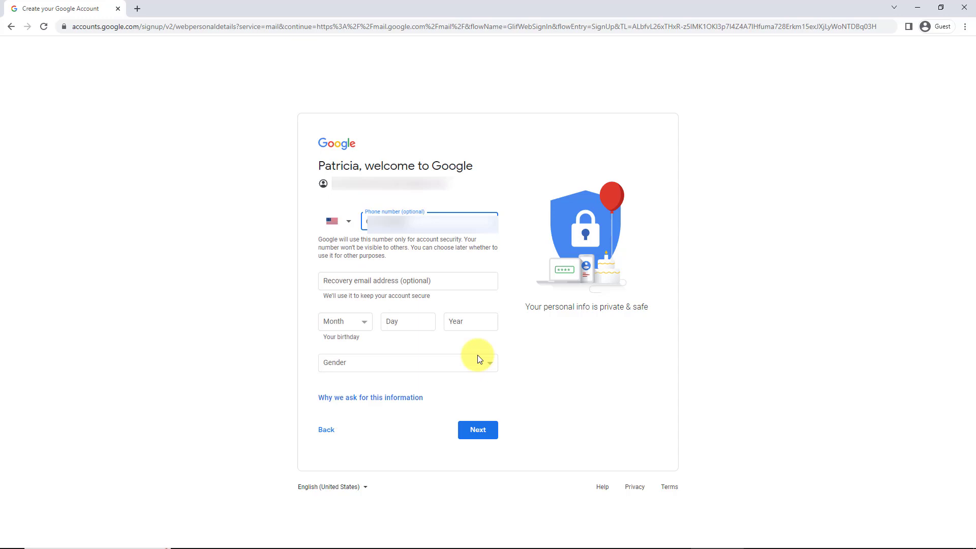
Step: Submit a recovery email, birthday, and gender 'Rather not say'
click(392, 283)
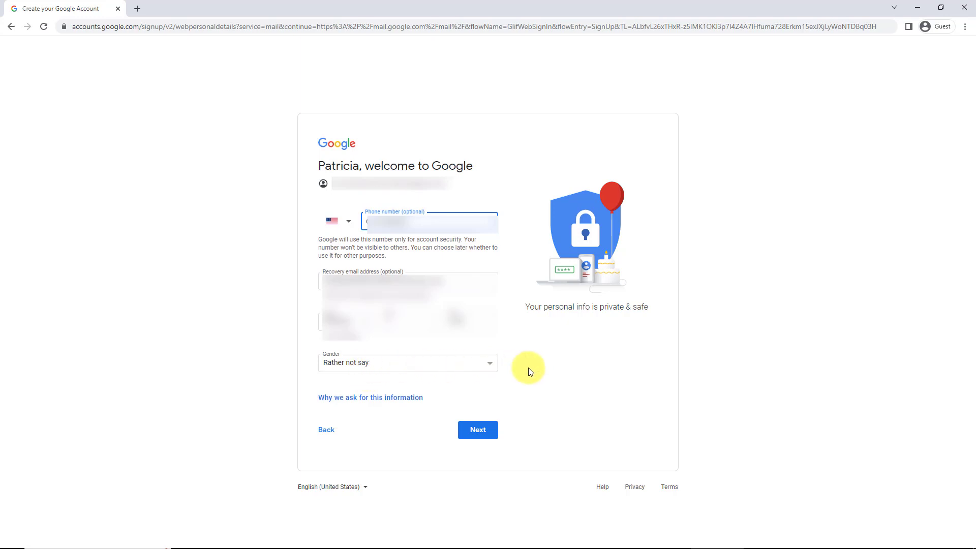
click(478, 429)
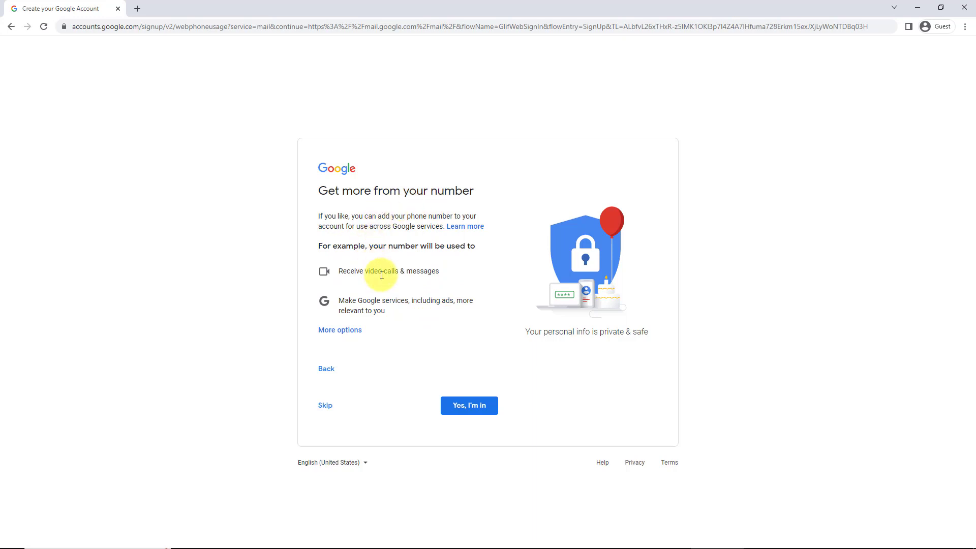
Step: Skip the extra phone number uses and read through the Privacy and Terms page
click(330, 410)
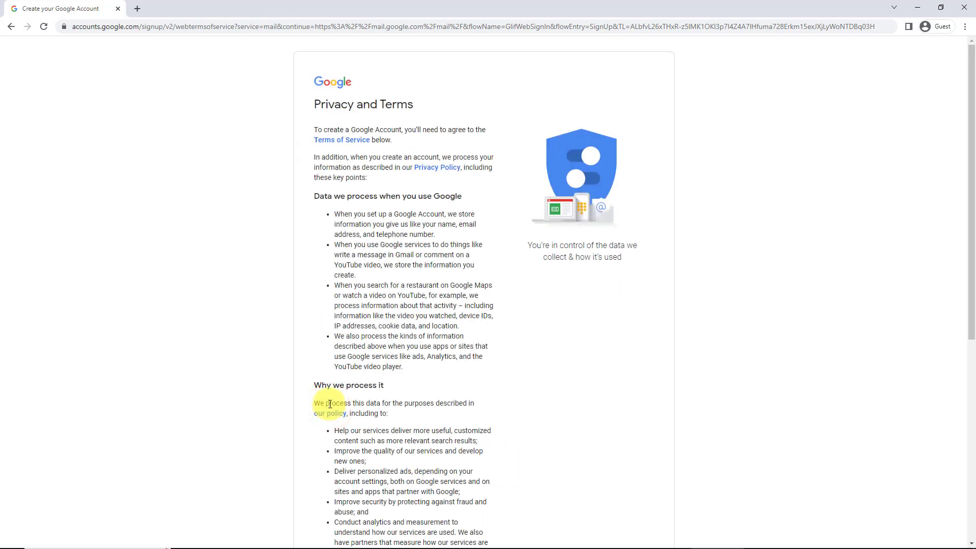
scroll(443, 245, down, 7)
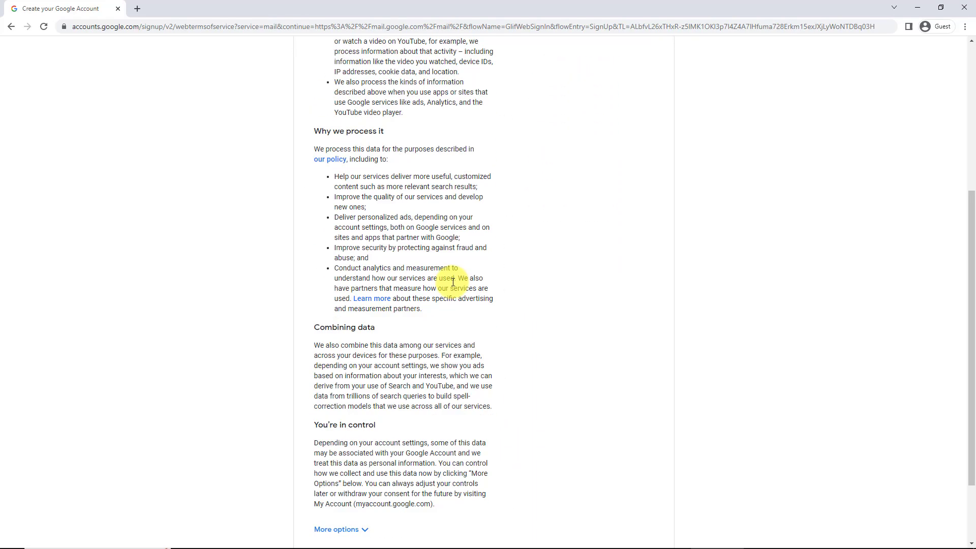
scroll(453, 282, up, 7)
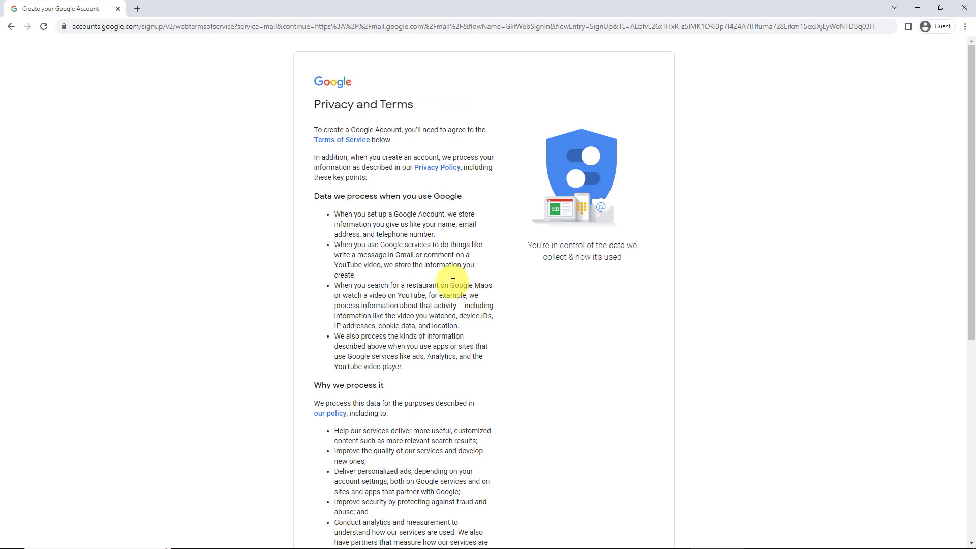
scroll(453, 282, down, 7)
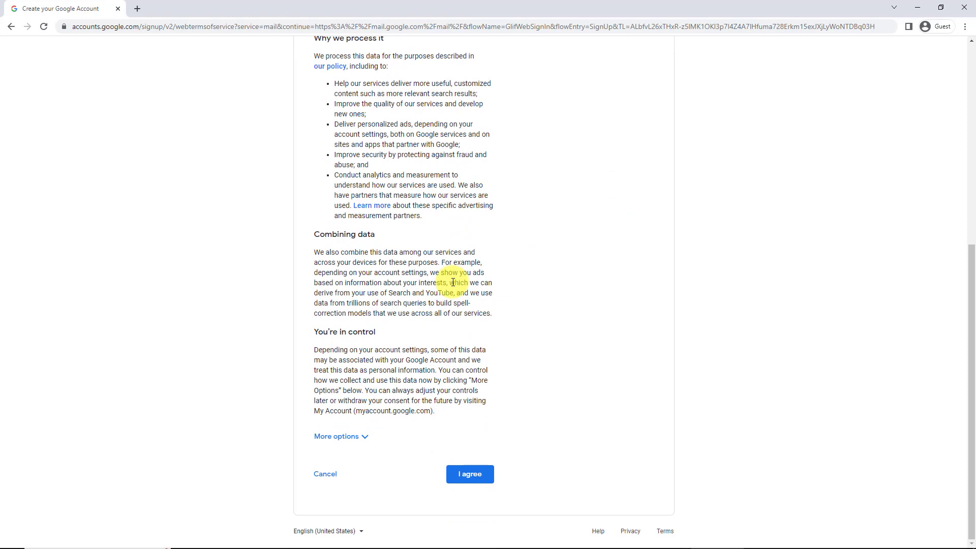
Step: Under More options, choose 'Don't save my Web & App Activity' and 'Don't save my YouTube History'
click(362, 440)
scroll(364, 443, down, 8)
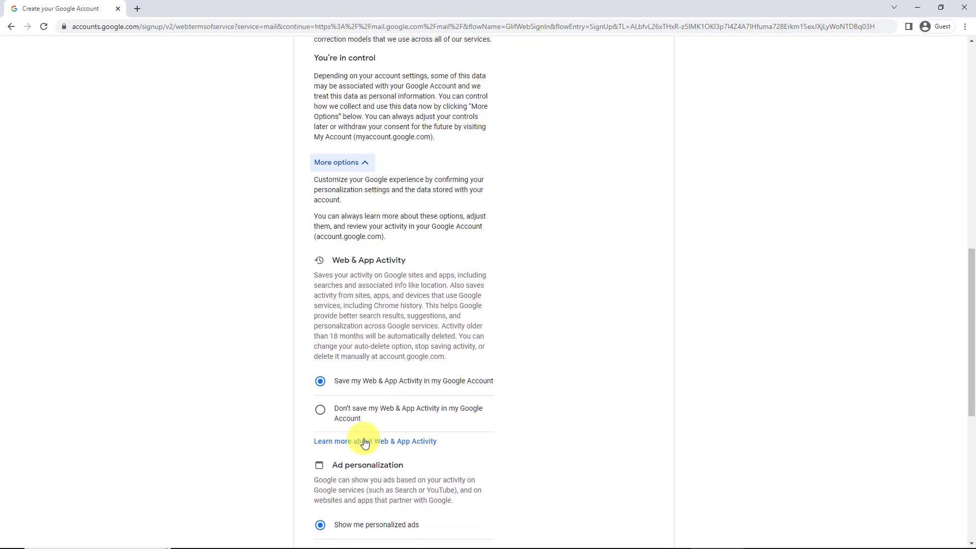
scroll(363, 440, up, 15)
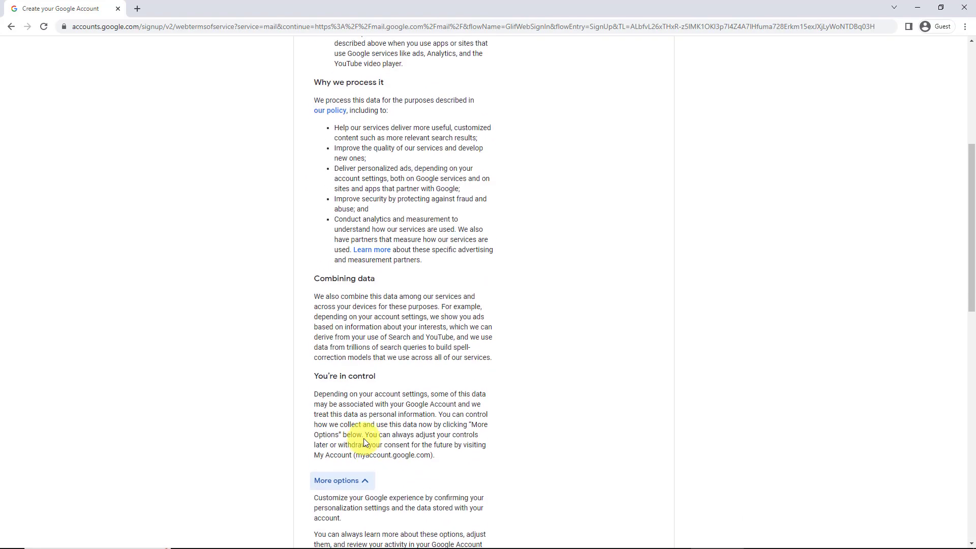
scroll(367, 436, down, 7)
scroll(367, 435, down, 7)
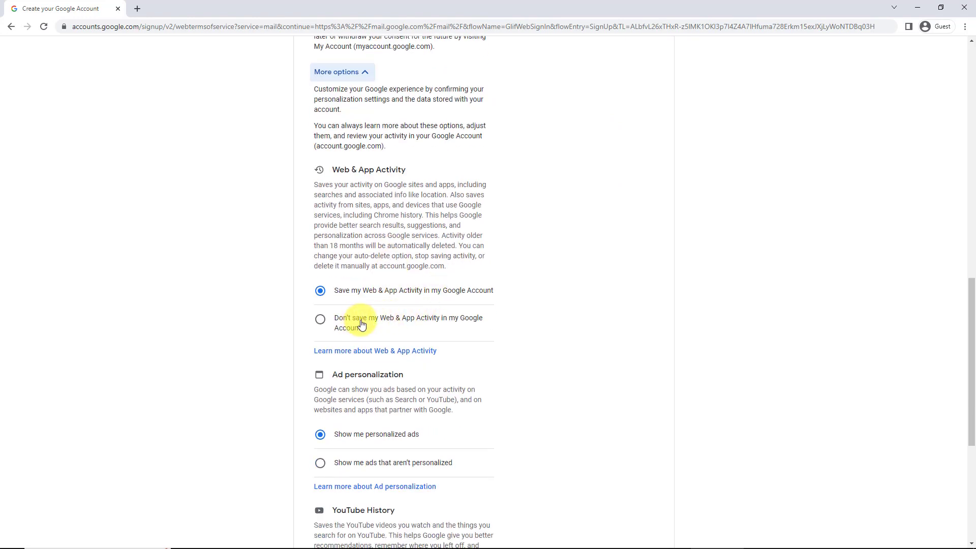
click(320, 320)
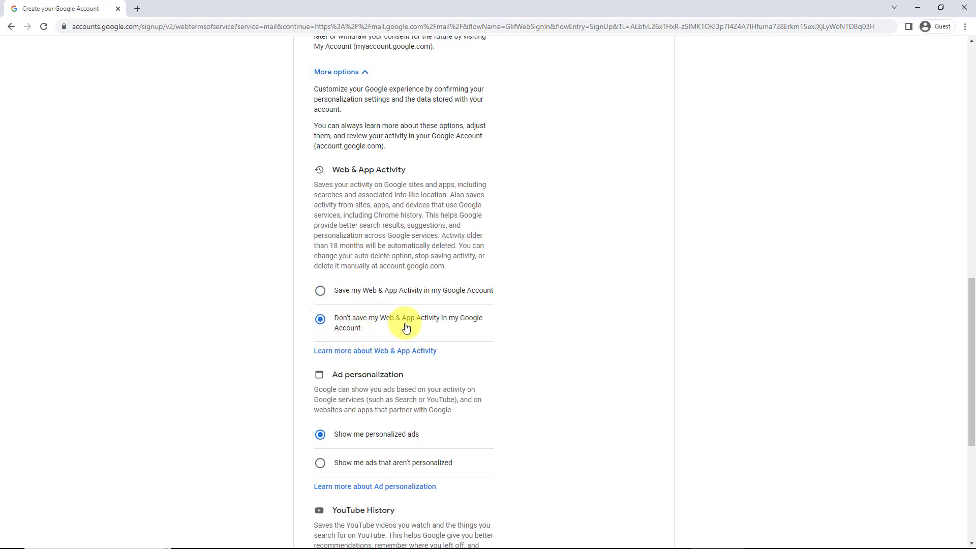
scroll(432, 329, down, 2)
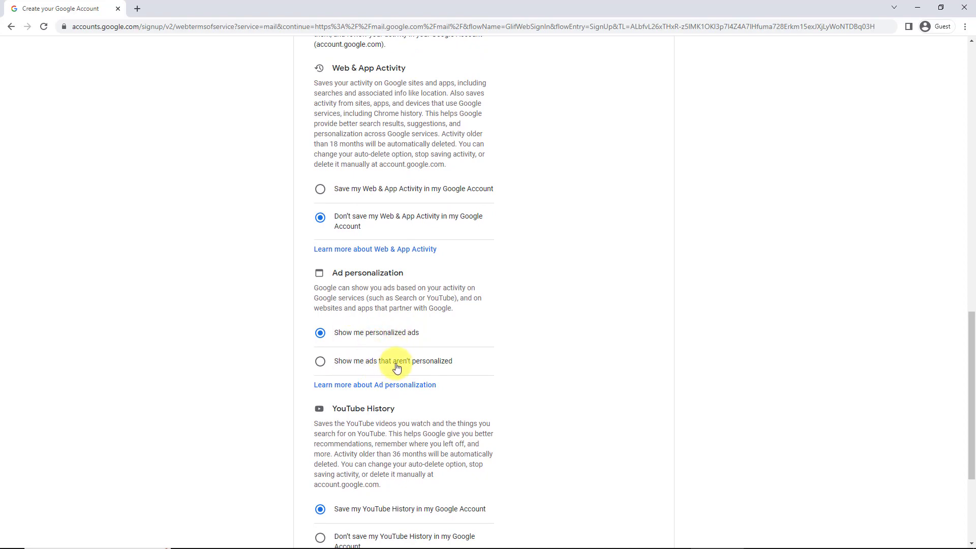
scroll(428, 332, down, 3)
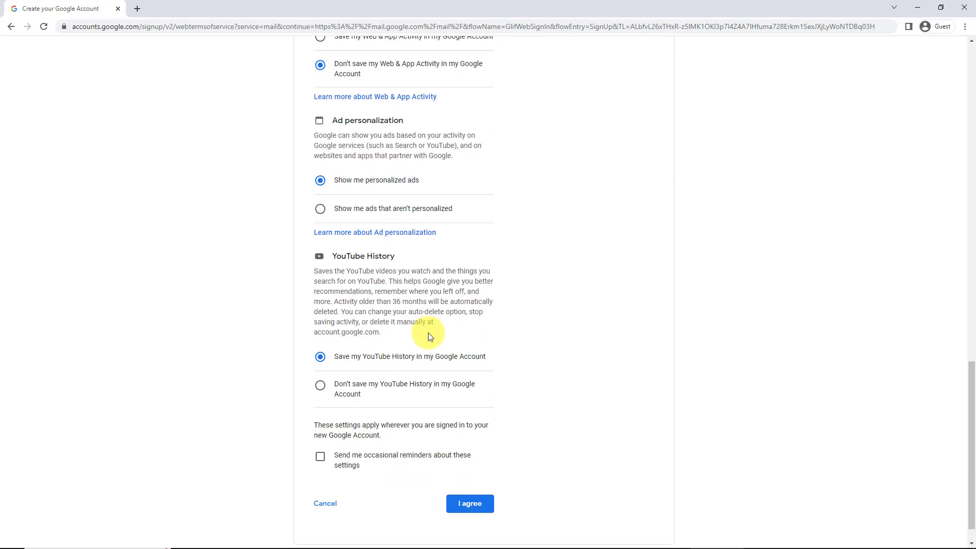
click(320, 388)
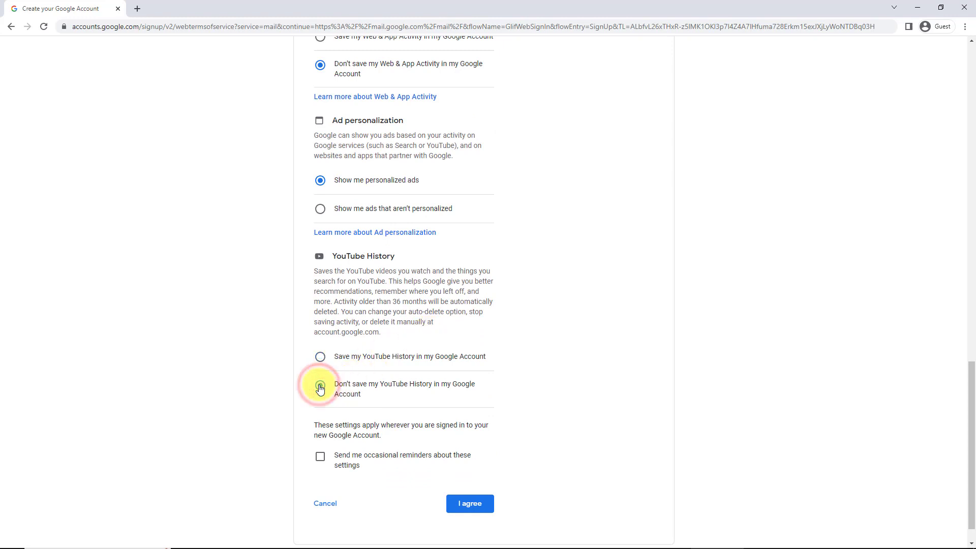
scroll(320, 388, down, 1)
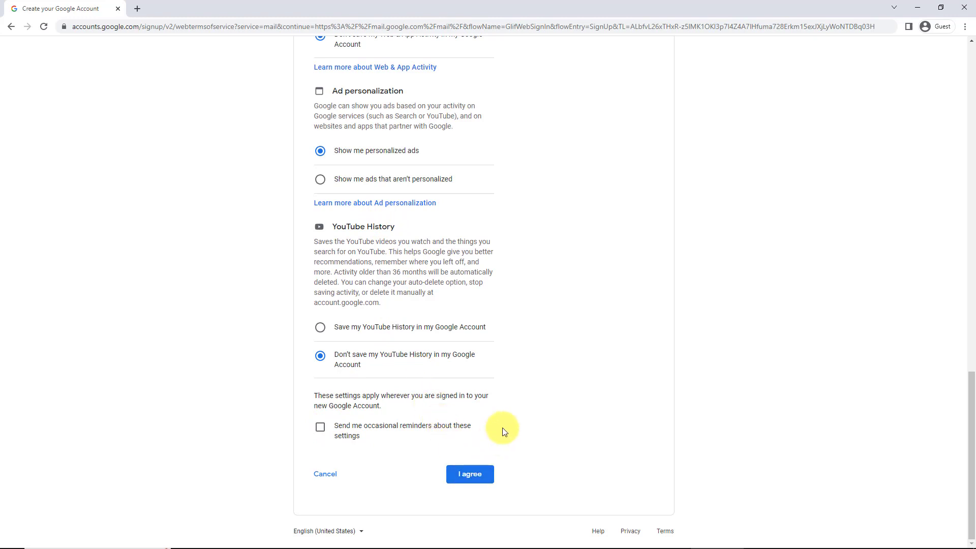
Step: Agree to the terms to create the account, then dismiss the Chat and Meet tip in the inbox
click(472, 478)
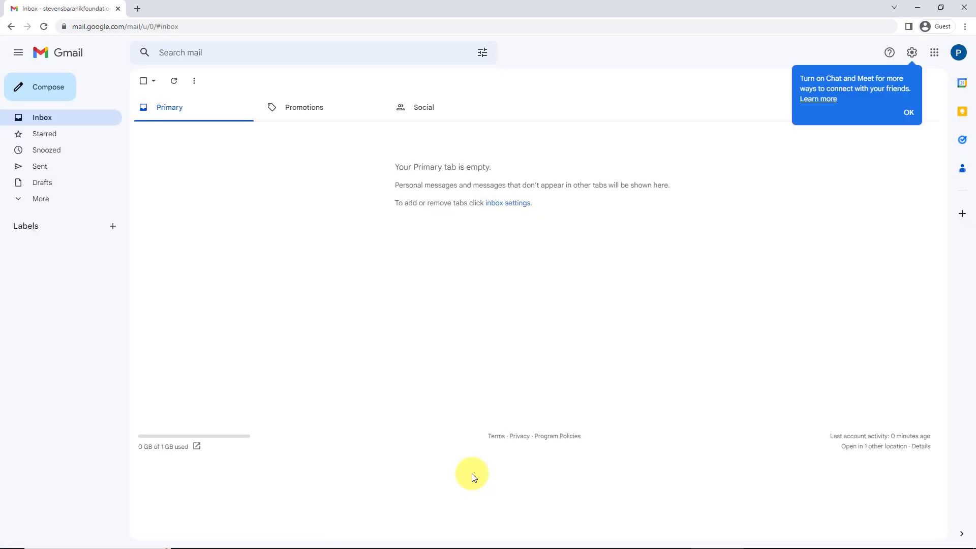
click(910, 113)
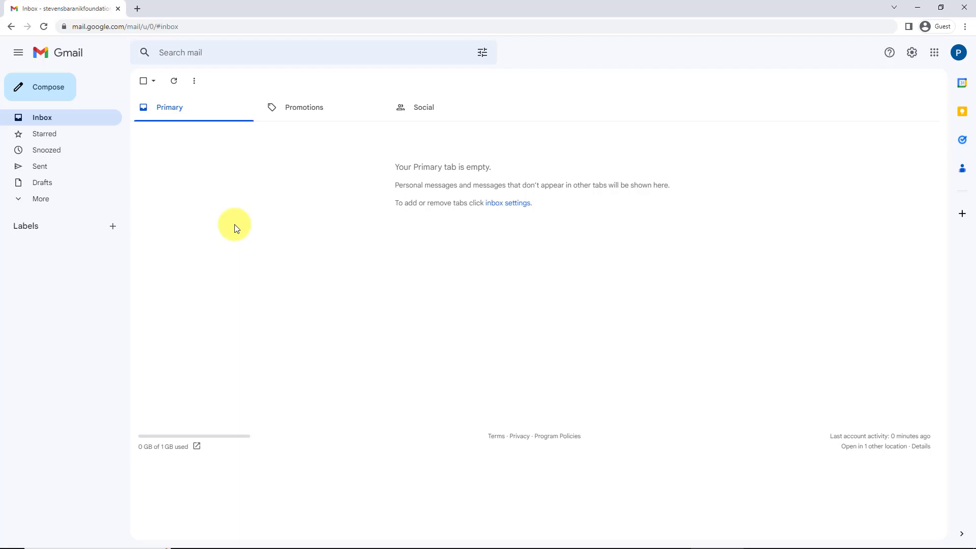
Step: Browse and close the Google apps list, then open the Website Creation Workshop About page tab
click(935, 55)
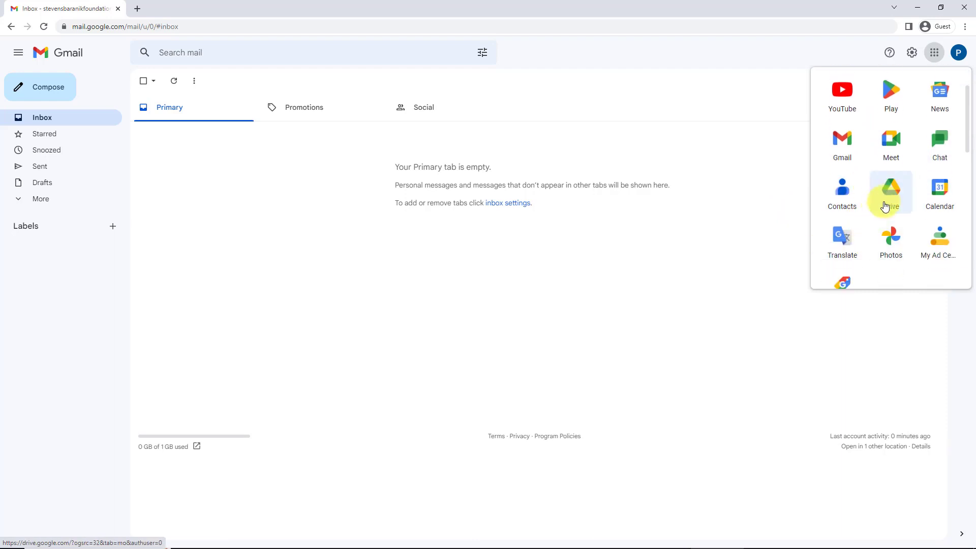
scroll(879, 224, down, 2)
scroll(915, 223, down, 2)
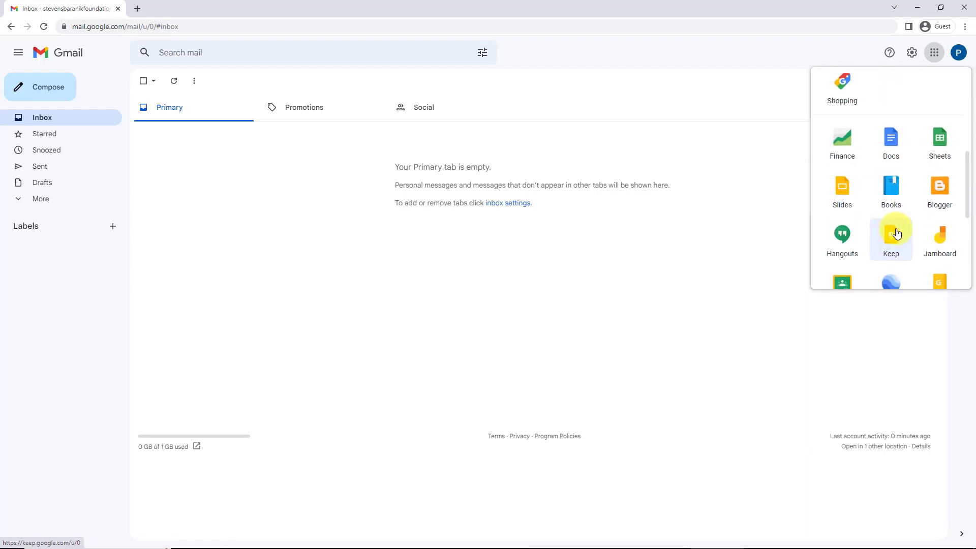
scroll(919, 225, down, 3)
scroll(915, 225, up, 5)
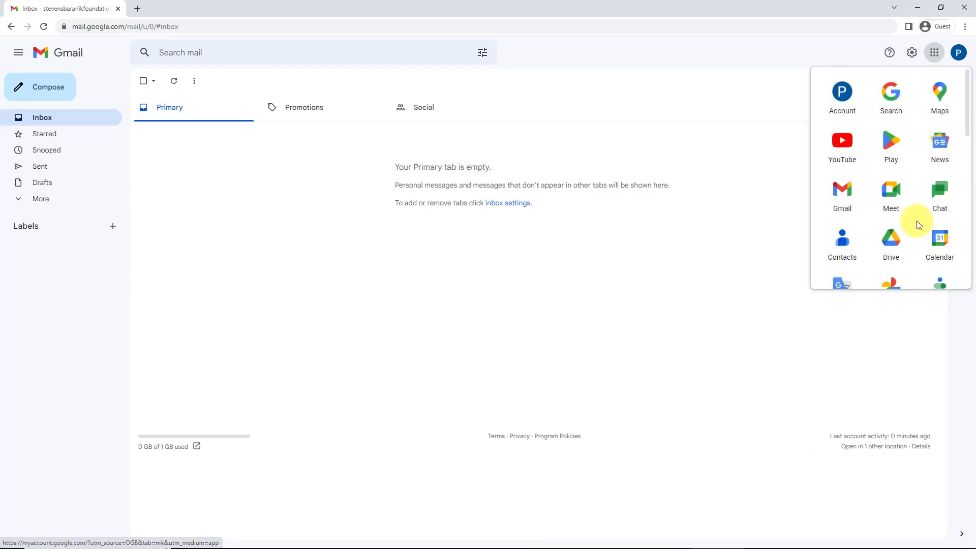
click(757, 236)
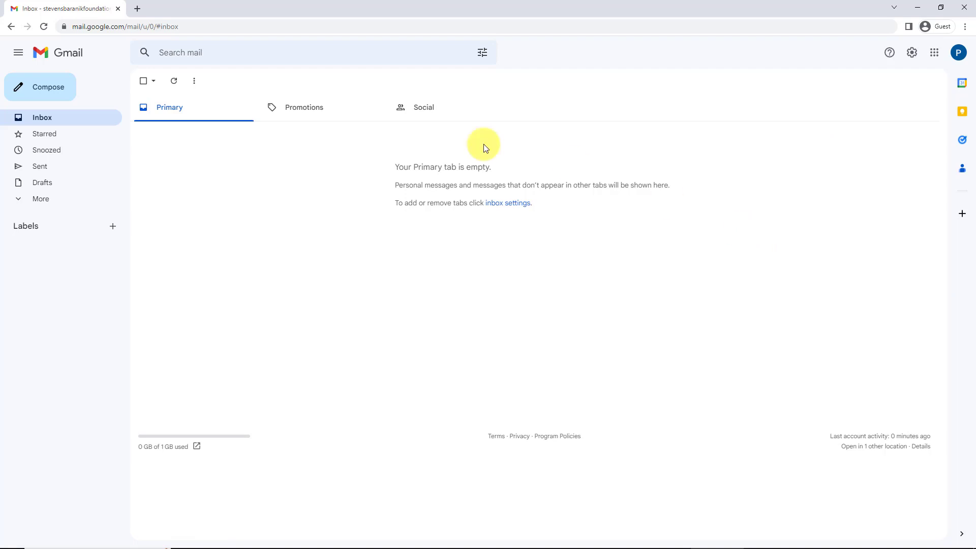
click(136, 13)
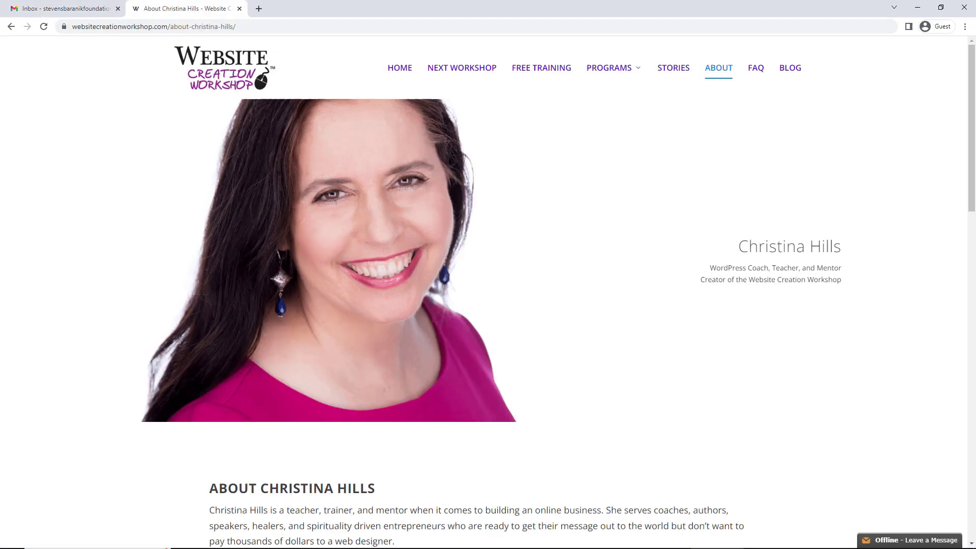